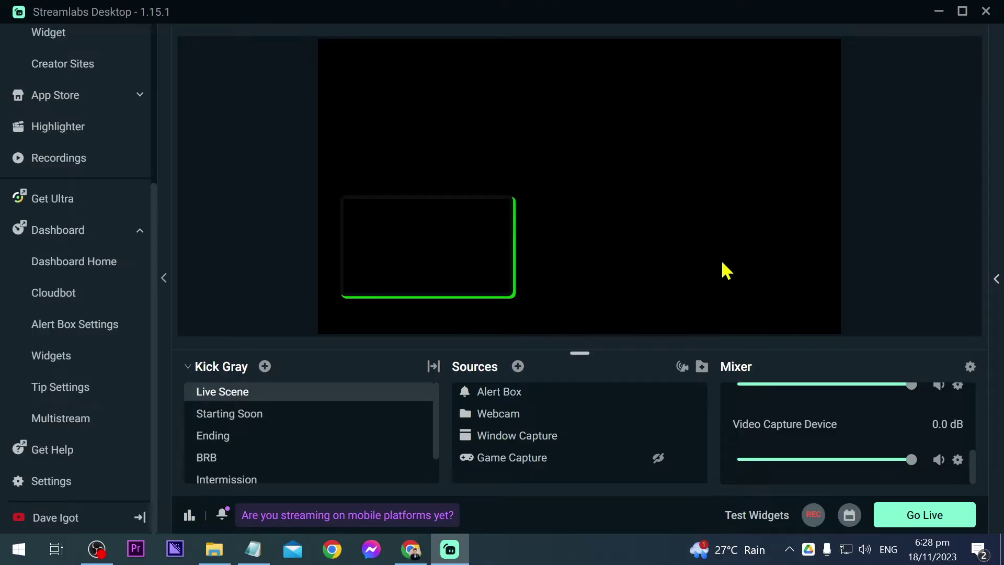
- Scroll the Mixer so the Microphone (USB Audio Device) channel shows
mouse_move(745, 376)
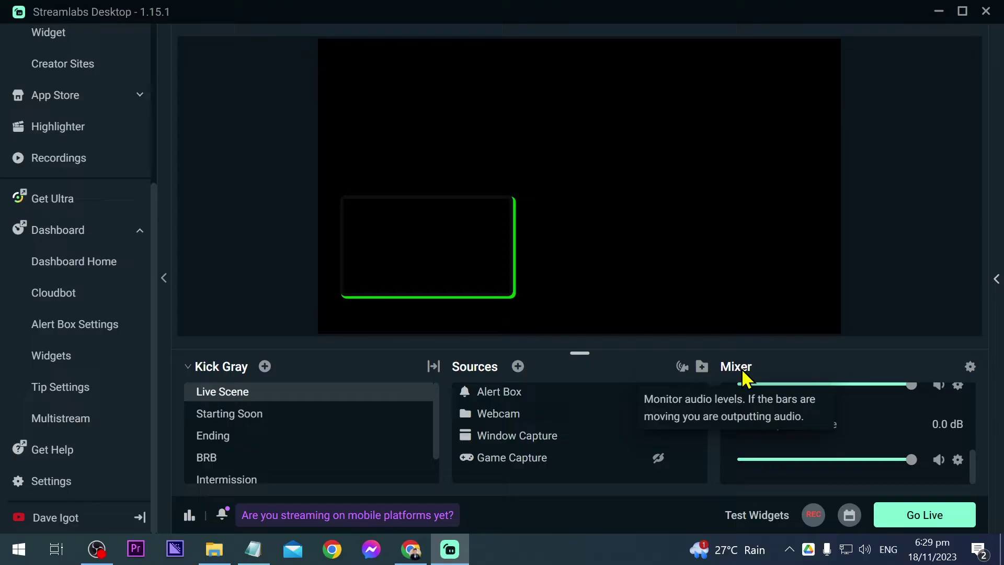
scroll(824, 441, "up", 3)
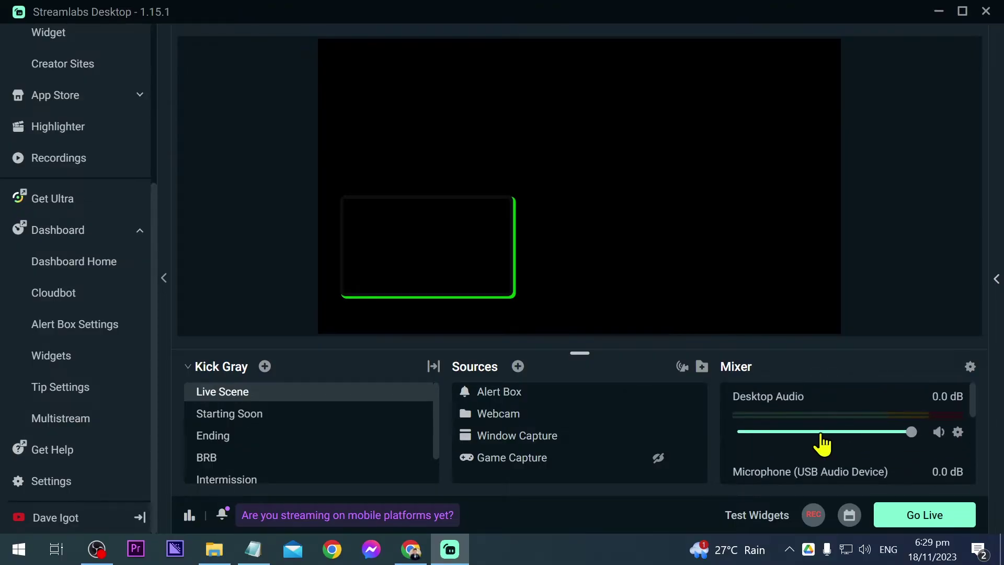
scroll(823, 443, "down", 2)
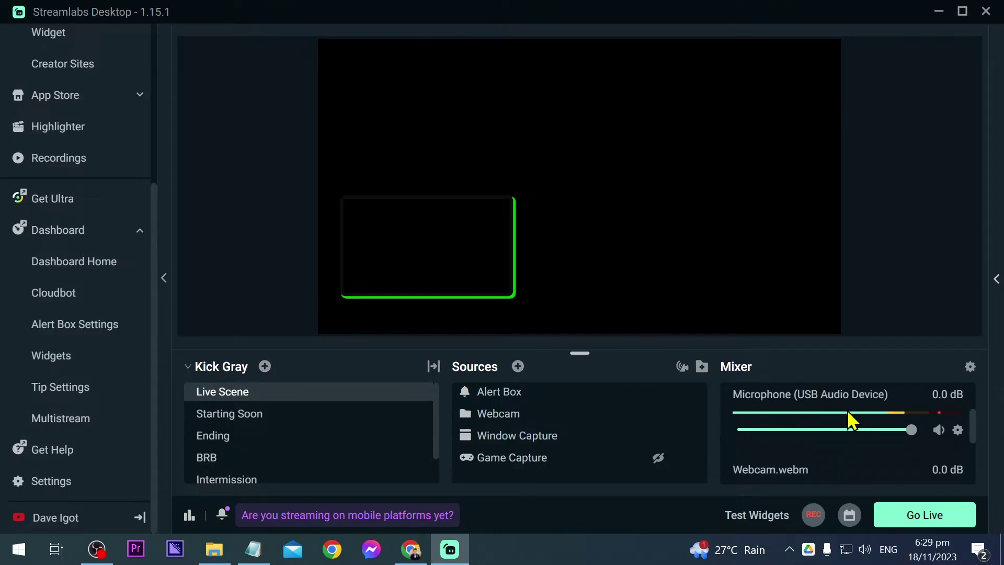
- Open Edit Filters for Microphone (USB Audio Device) from its gear menu in the Mixer
left_click(958, 430)
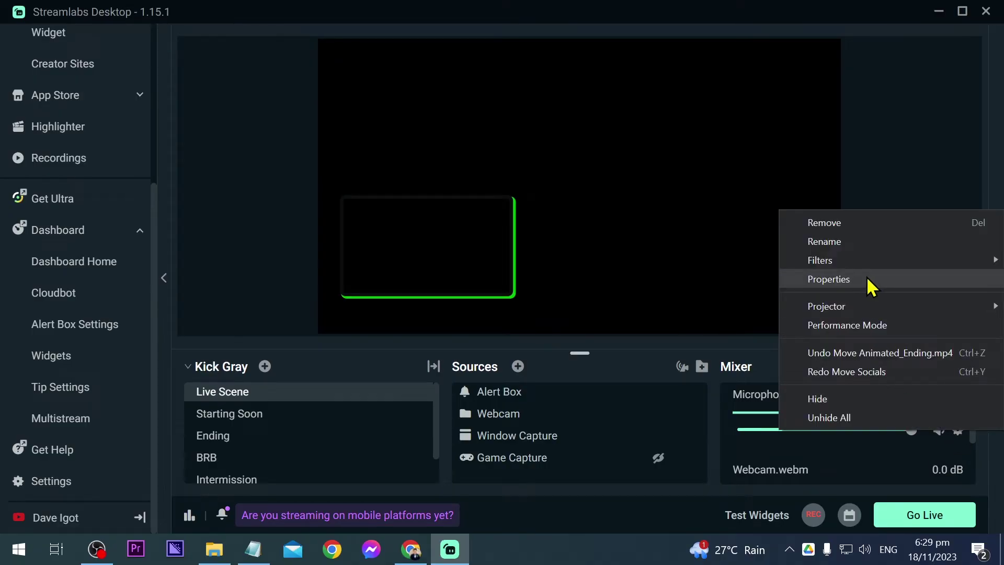
mouse_move(866, 261)
left_click(745, 264)
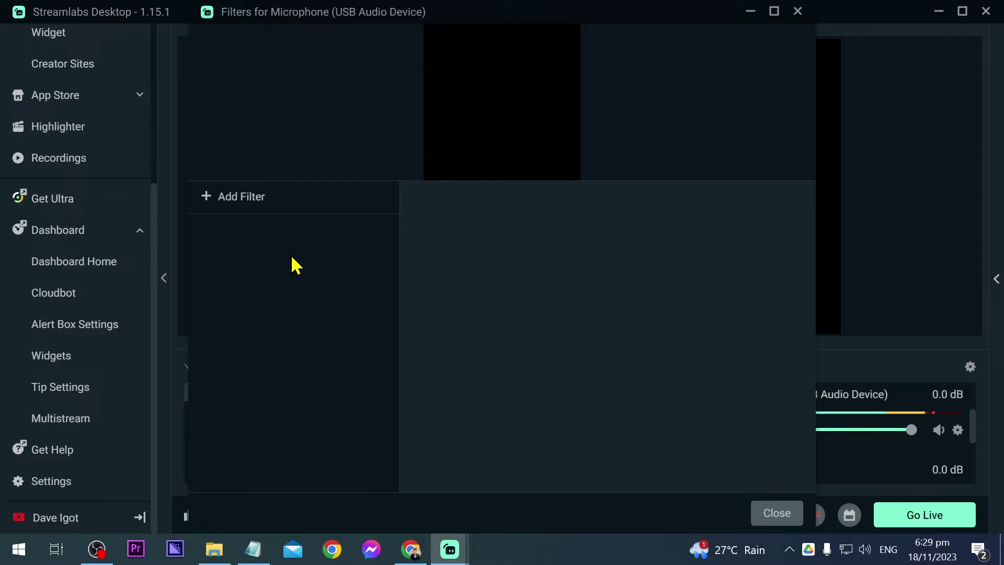
- Create a Gain filter on the microphone and set its gain value to 4.5
left_click(238, 199)
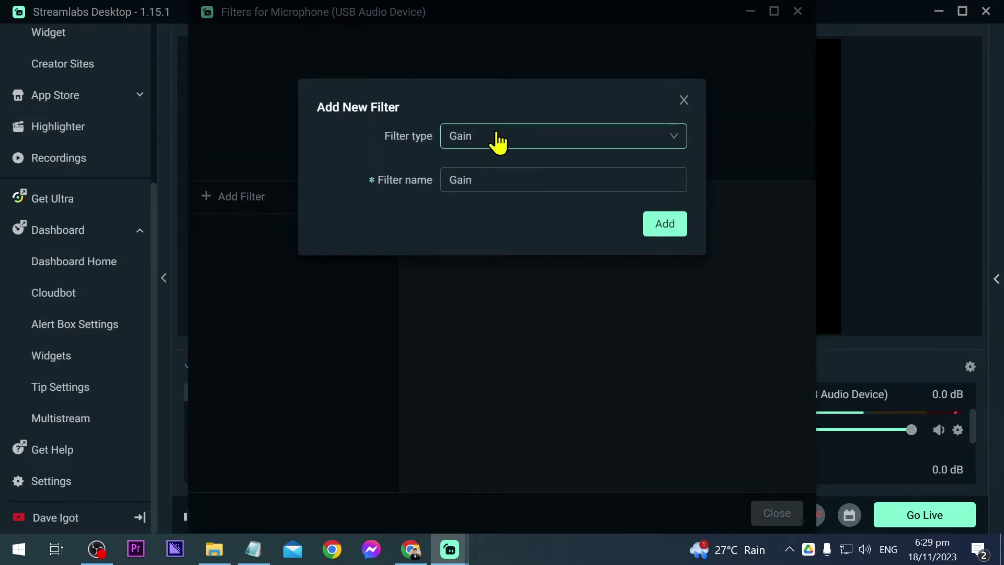
left_click(665, 224)
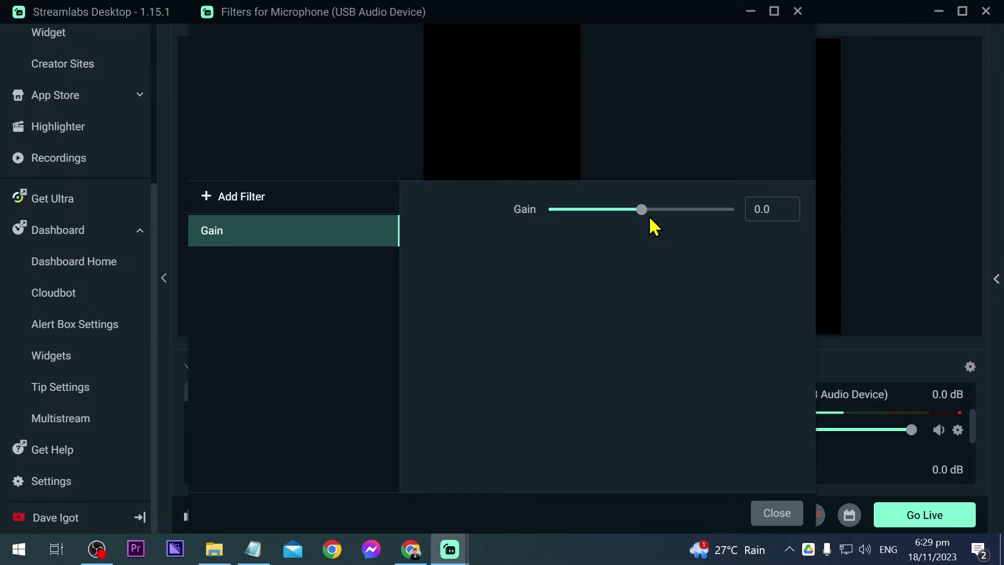
mouse_move(647, 220)
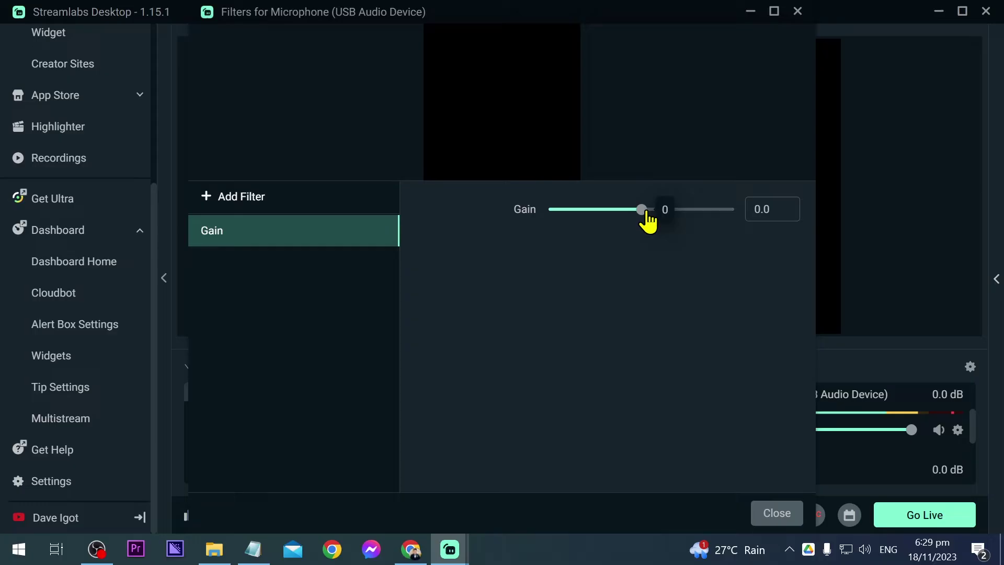
left_click(647, 214)
left_click_drag(647, 214, 662, 225)
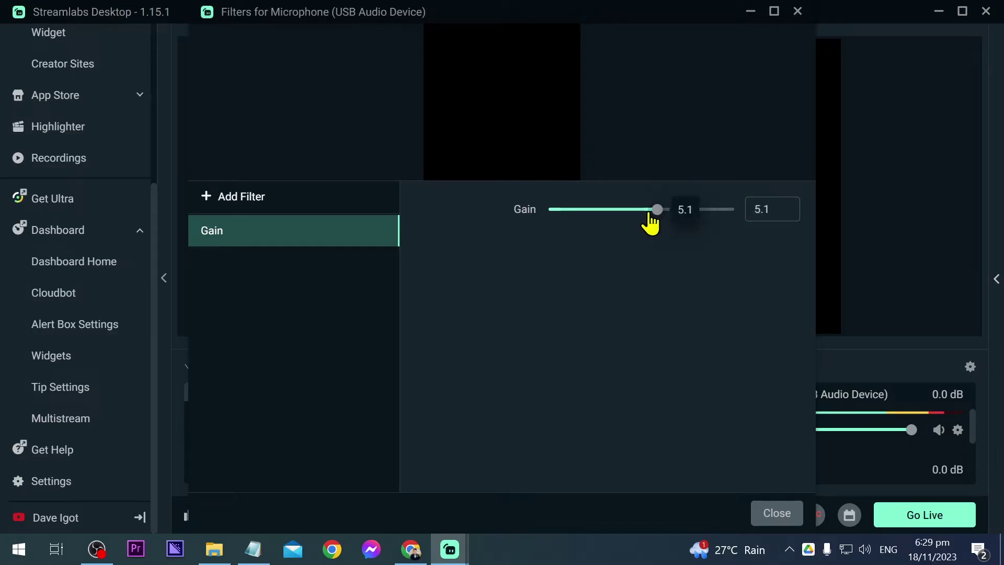
left_click(776, 208)
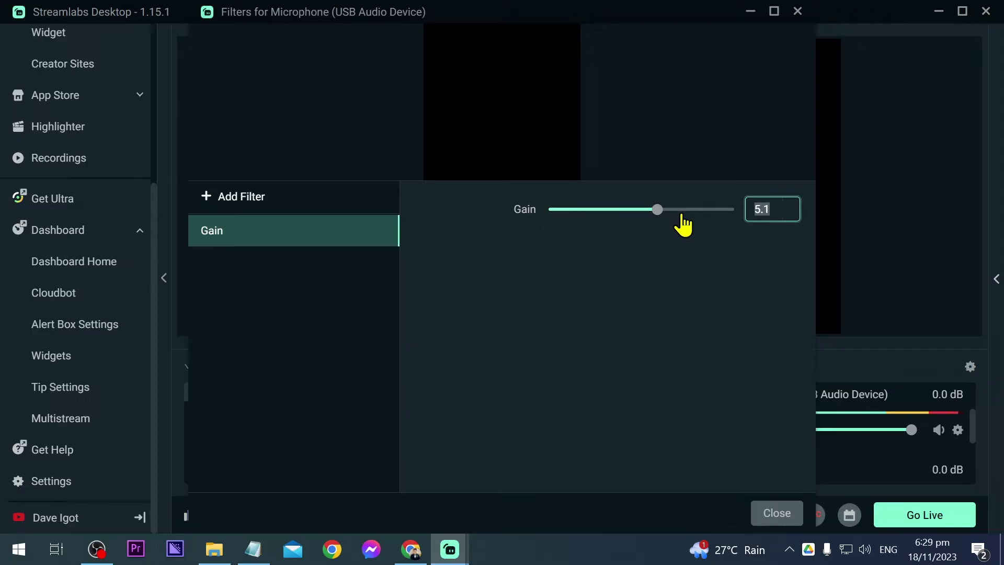
type("4.5")
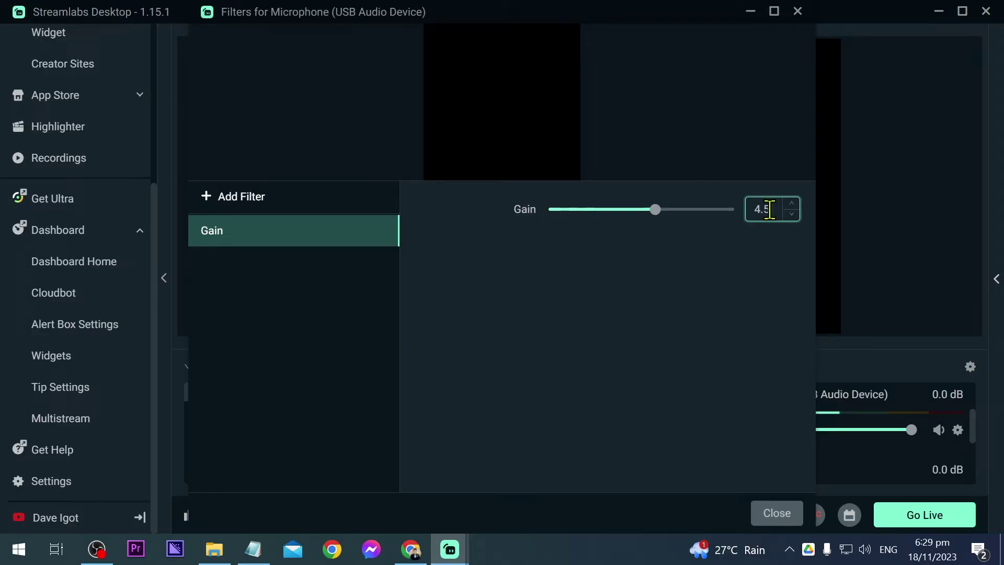
key("Return")
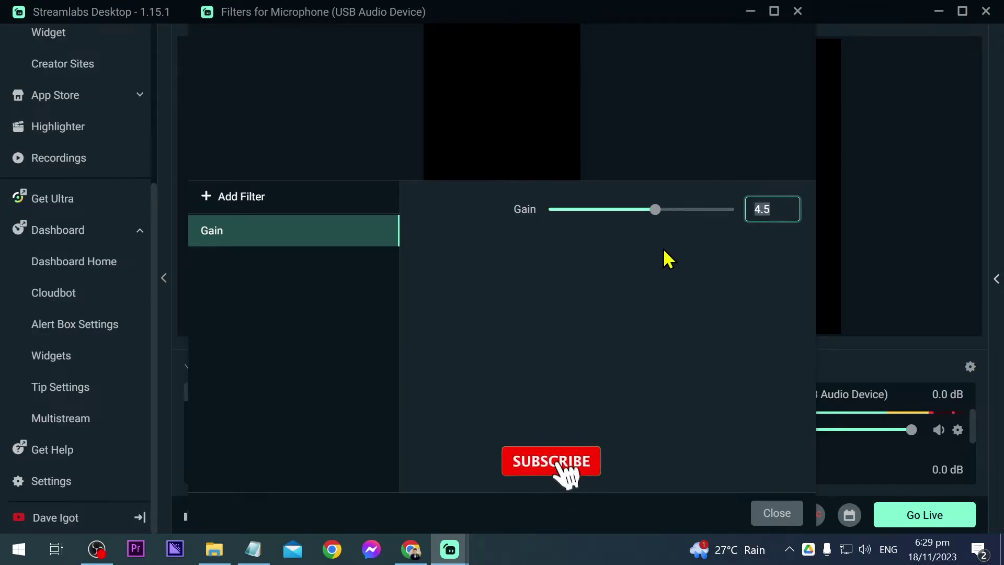
left_click(665, 251)
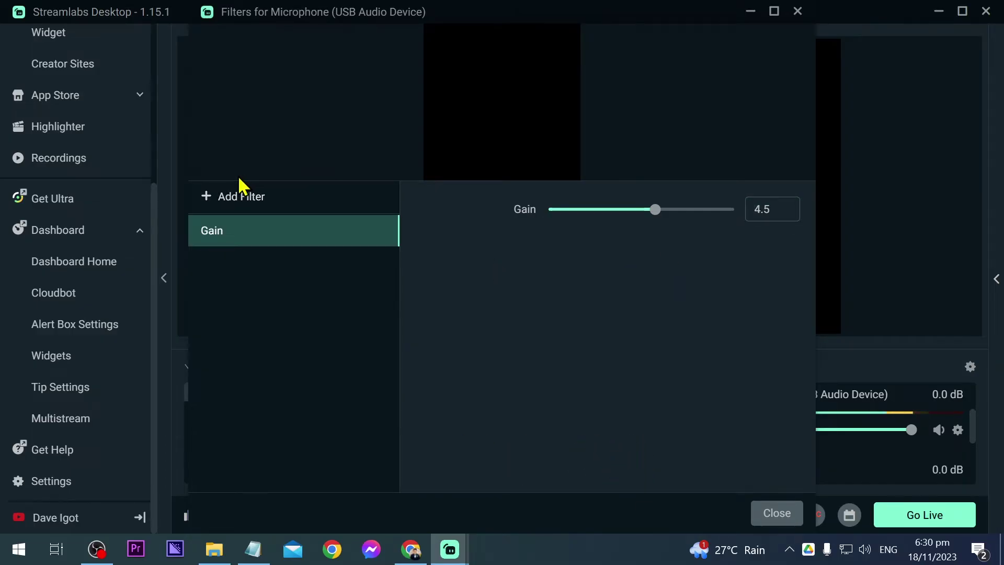
- Add a Noise Suppression filter and switch its Method to RNNoise
left_click(272, 197)
left_click(471, 138)
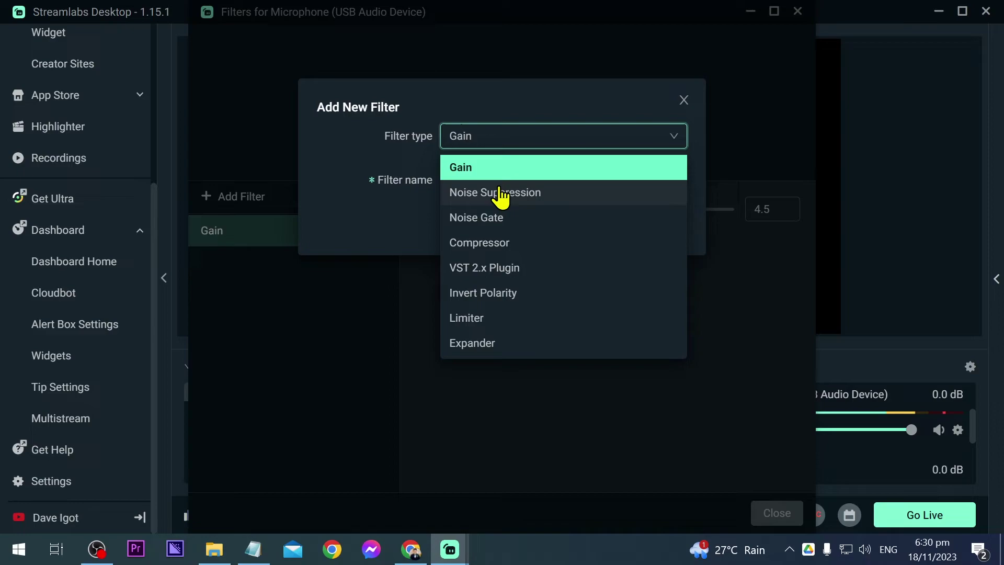
left_click(498, 193)
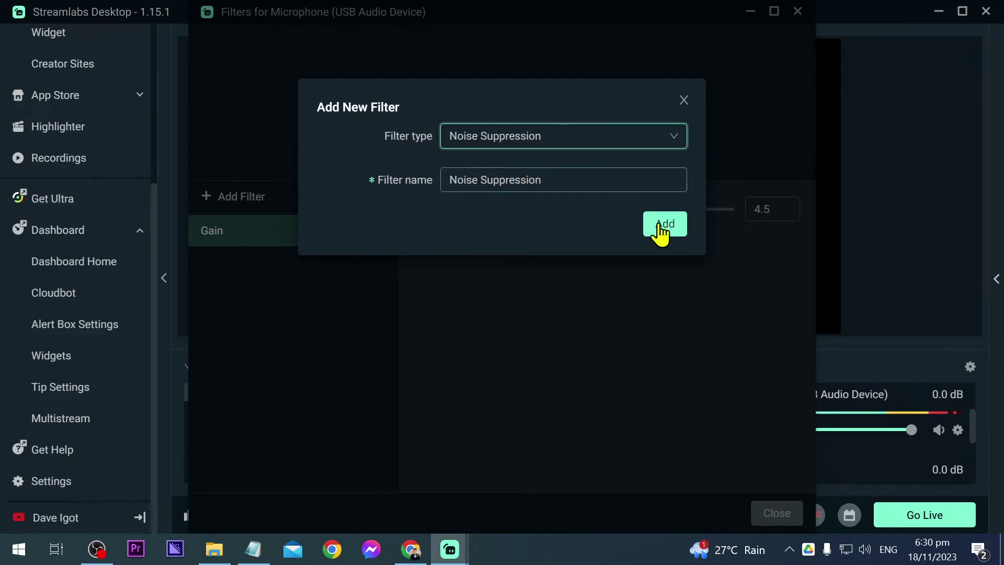
left_click(663, 229)
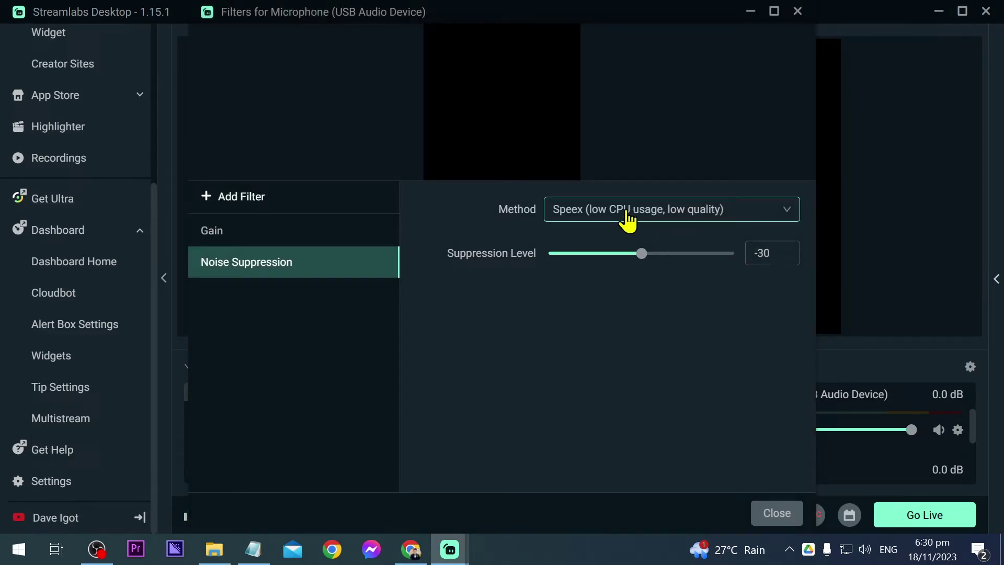
left_click(587, 219)
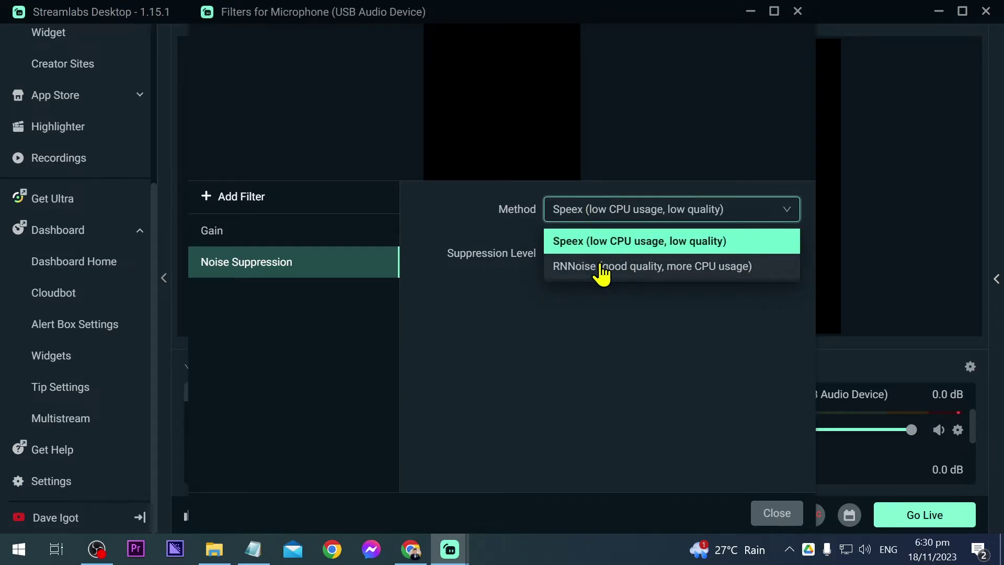
left_click(602, 270)
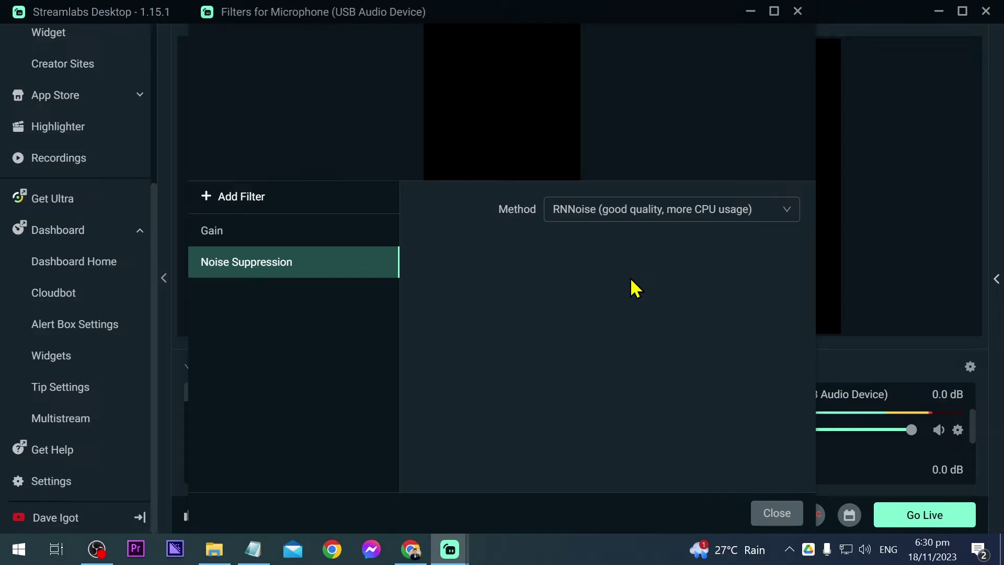
- Add a Noise Gate filter with Close Threshold -35 and Open Threshold -25
left_click(337, 201)
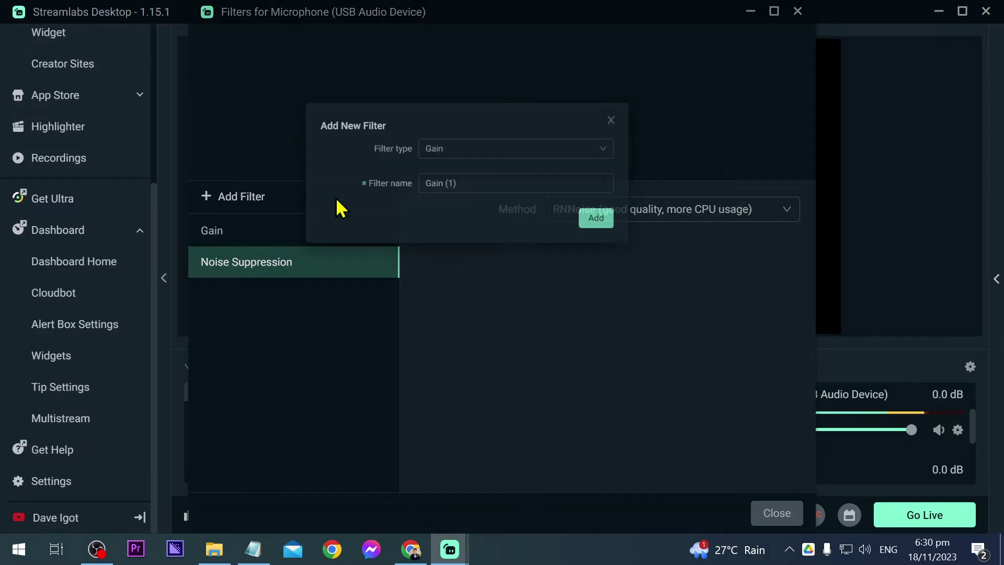
left_click(505, 144)
left_click(504, 219)
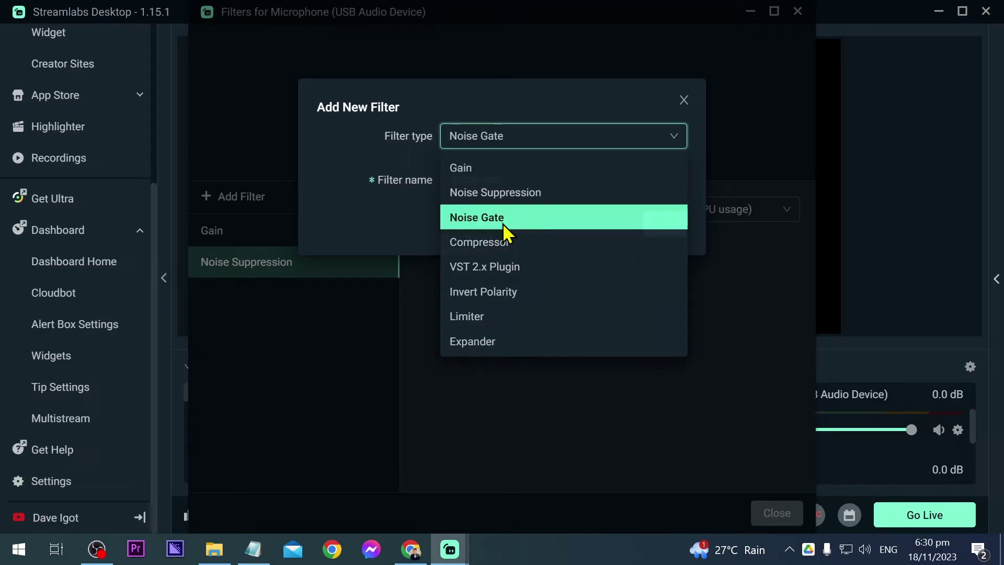
left_click(657, 225)
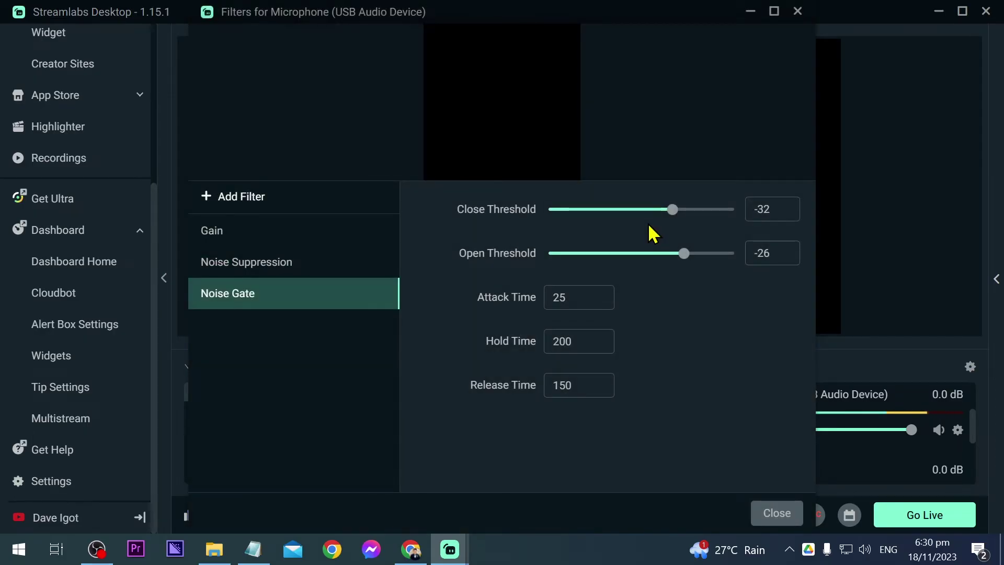
left_click(790, 204)
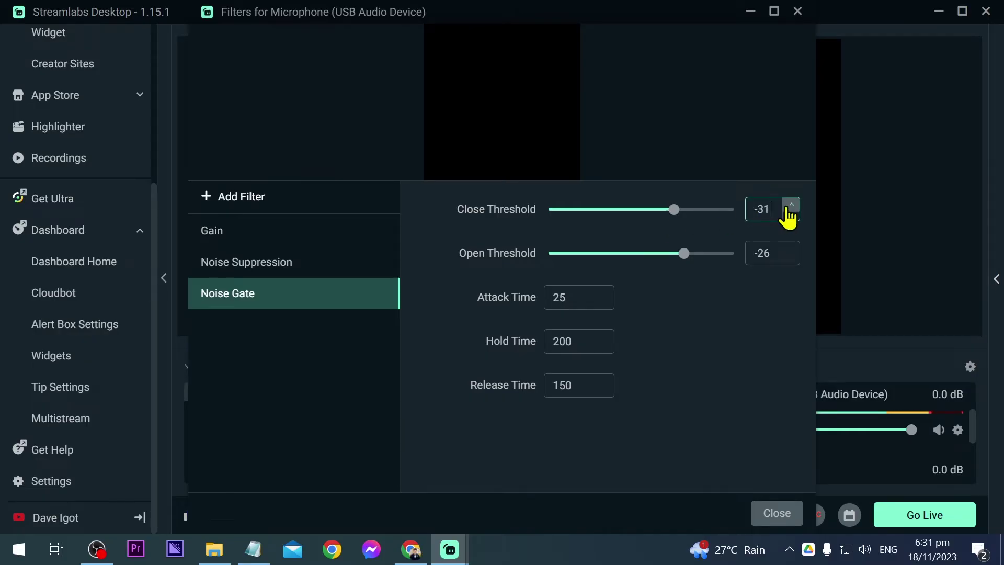
left_click_drag(774, 209, 748, 210)
type("-35")
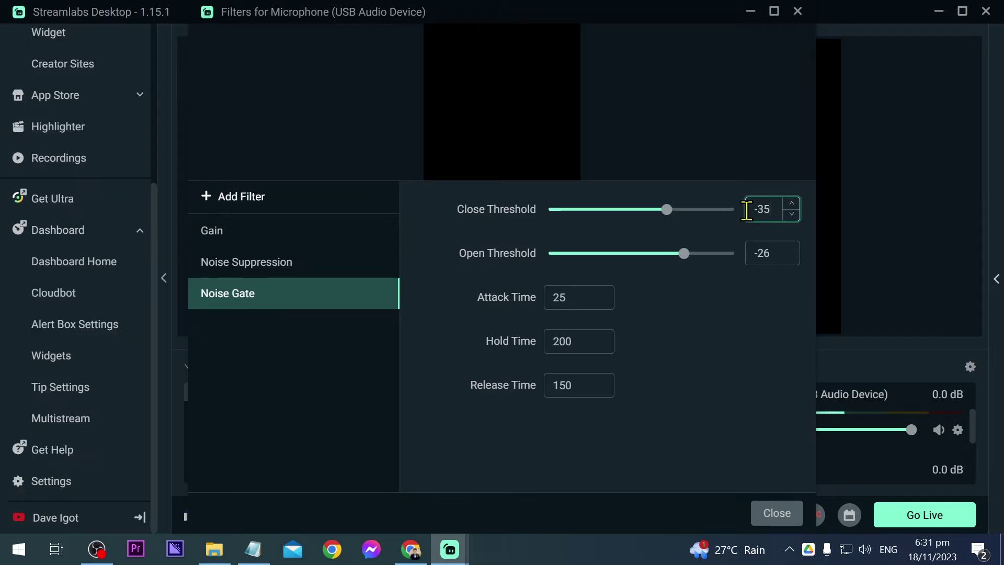
double_click(766, 253)
type("-25")
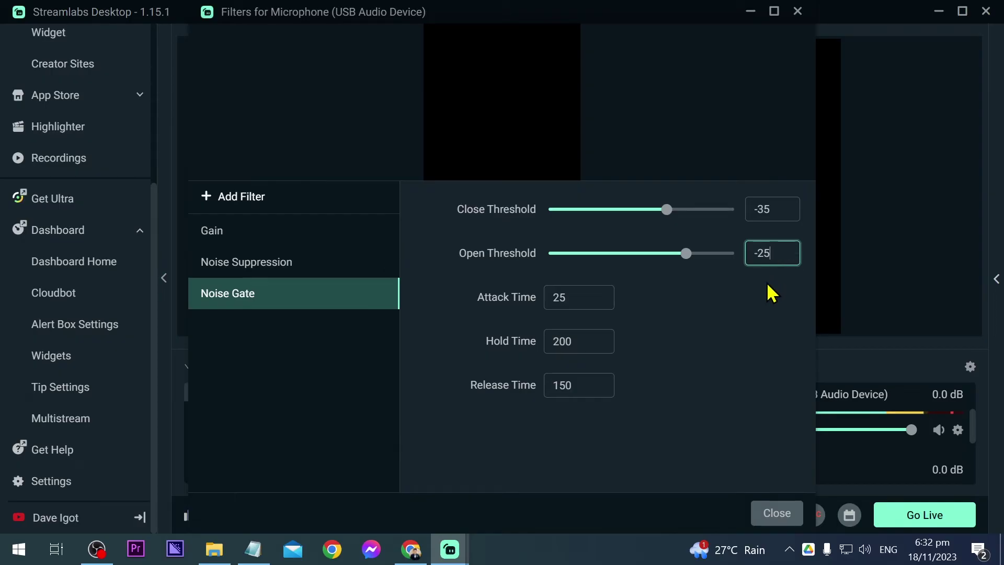
- Add a Compressor filter with Threshold -25 and Output Gain 1.6
left_click(293, 209)
left_click(486, 137)
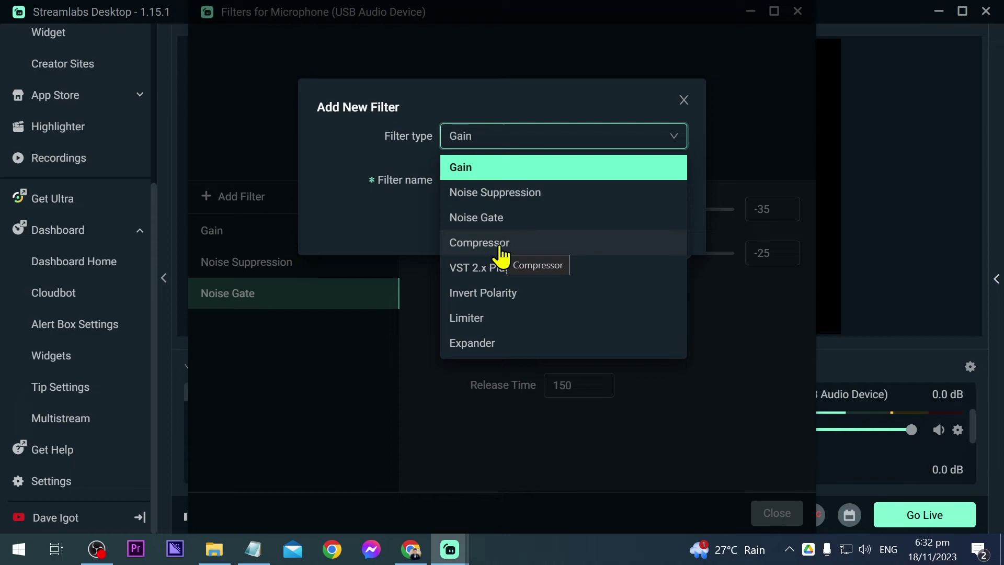
left_click(498, 245)
left_click(662, 231)
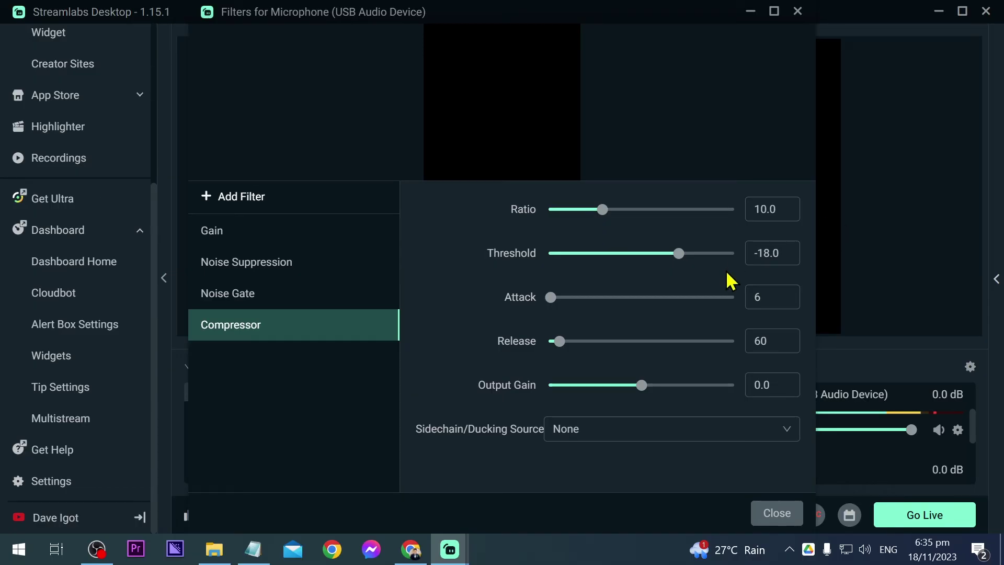
left_click(776, 258)
double_click(776, 258)
type("-25")
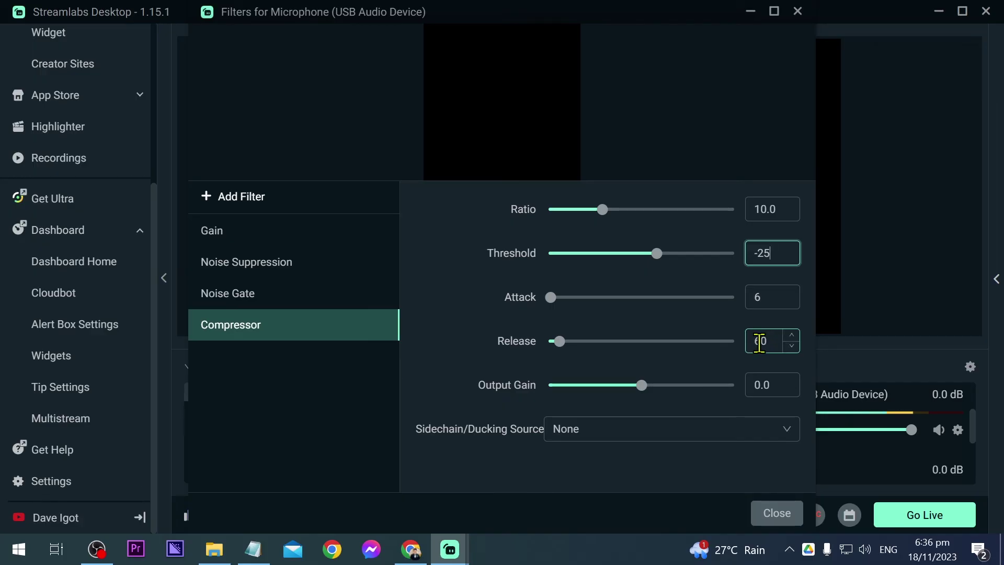
left_click(644, 390)
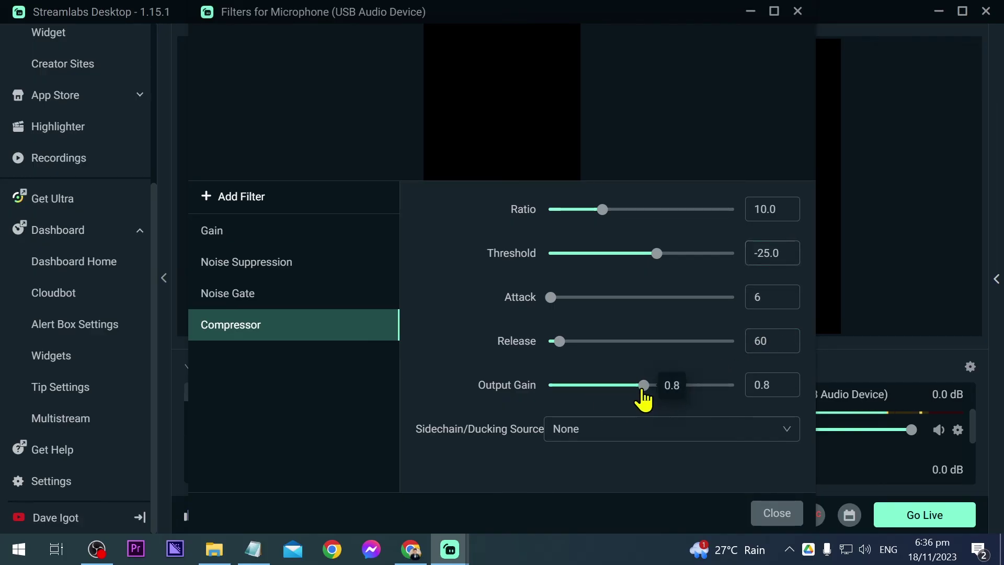
left_click_drag(642, 390, 643, 394)
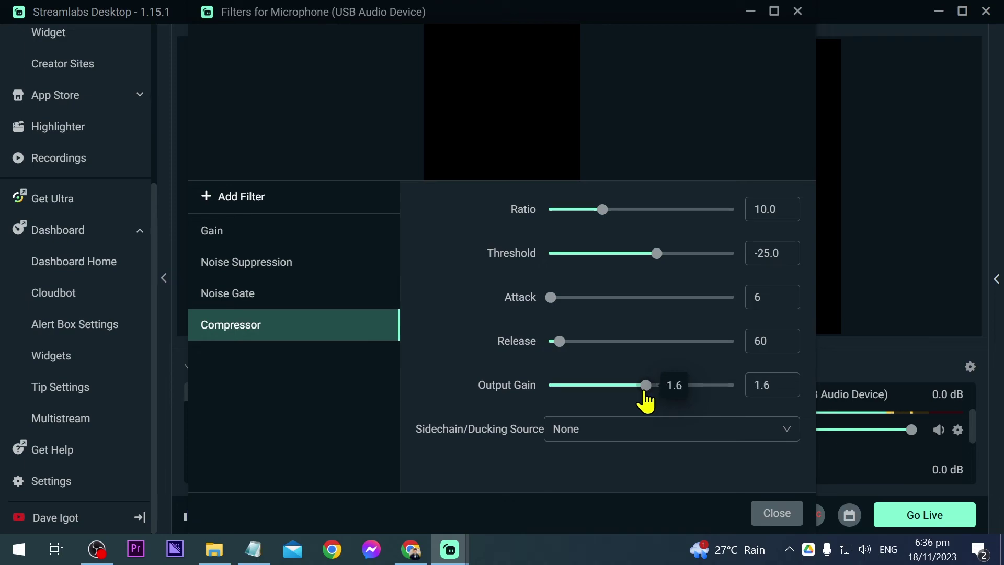
left_click(751, 390)
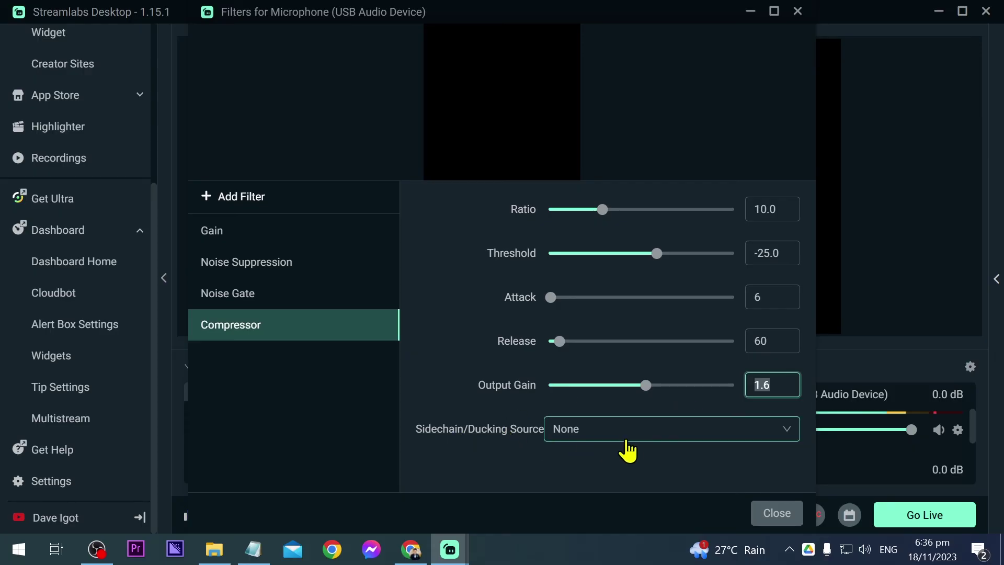
- Close the filters window and browse the Streamlabs Ultra and video editor pages
left_click(780, 514)
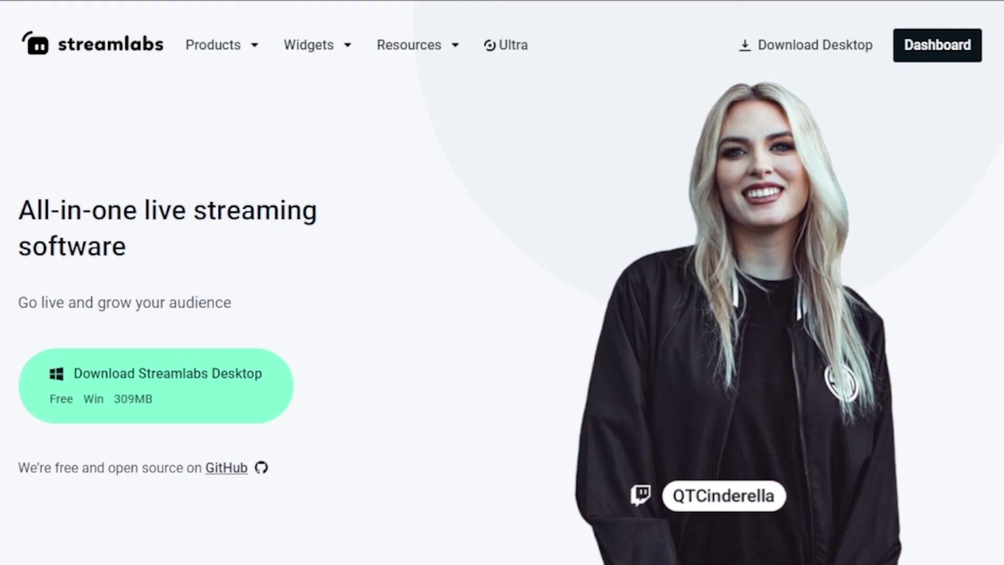
left_click(514, 46)
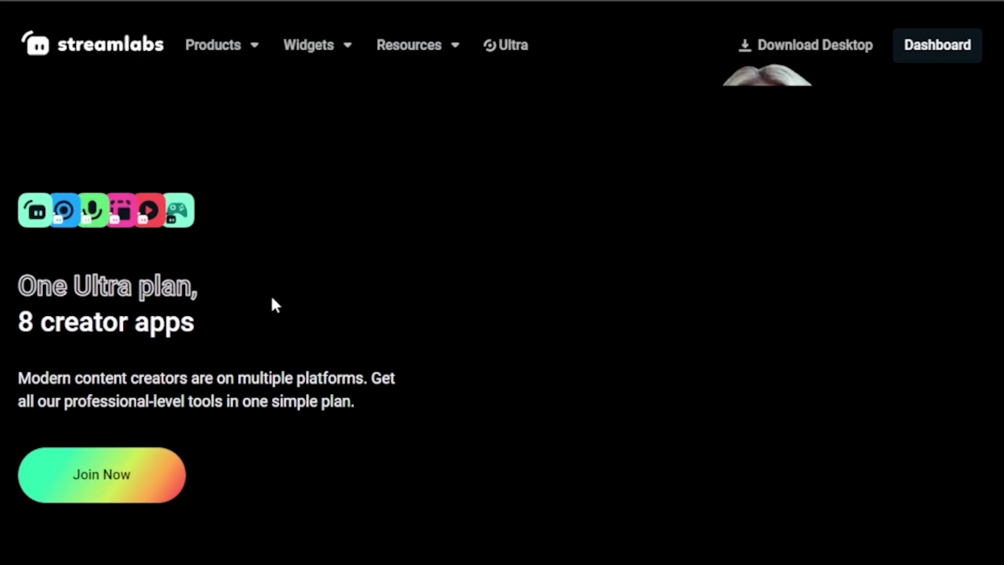
scroll(284, 293, "down", 15)
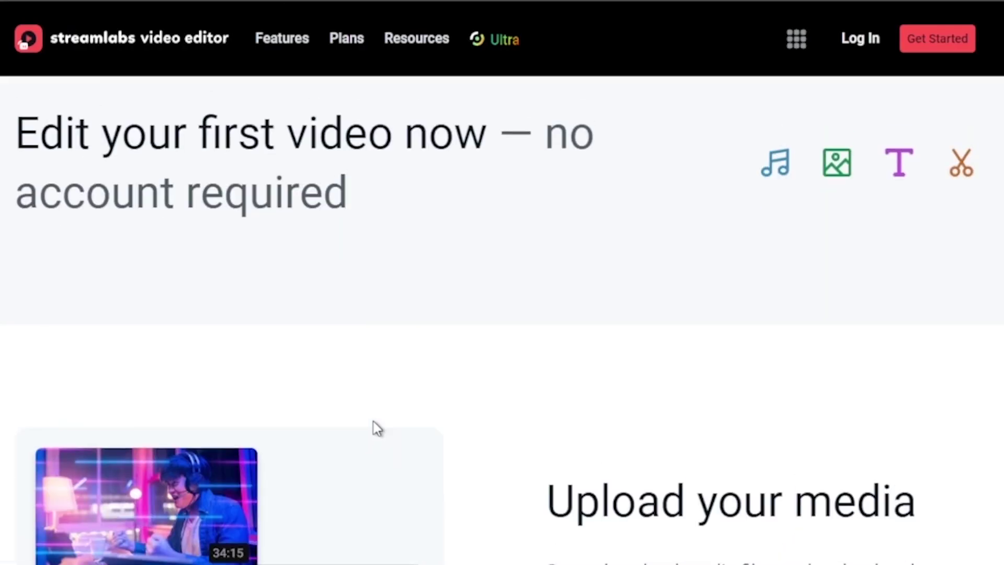
scroll(378, 429, "down", 10)
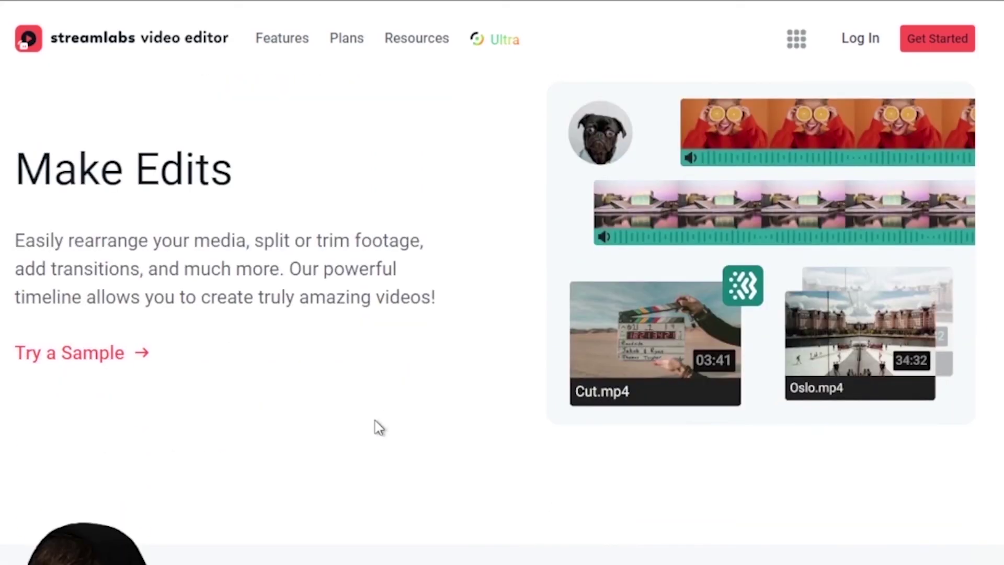
scroll(378, 428, "down", 10)
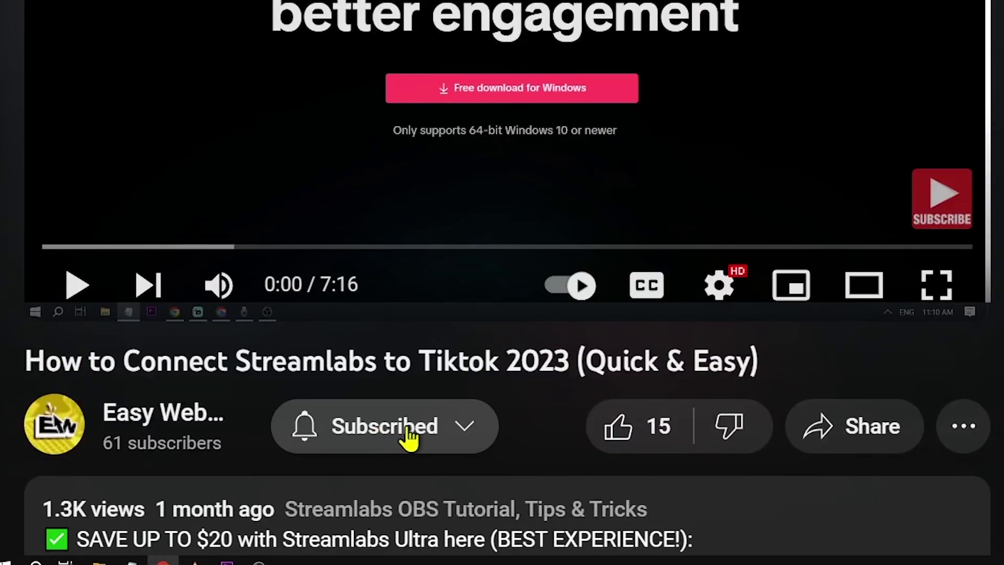
- Subscribe to the tutorial's channel with All notifications and like the video
left_click(429, 426)
left_click(420, 203)
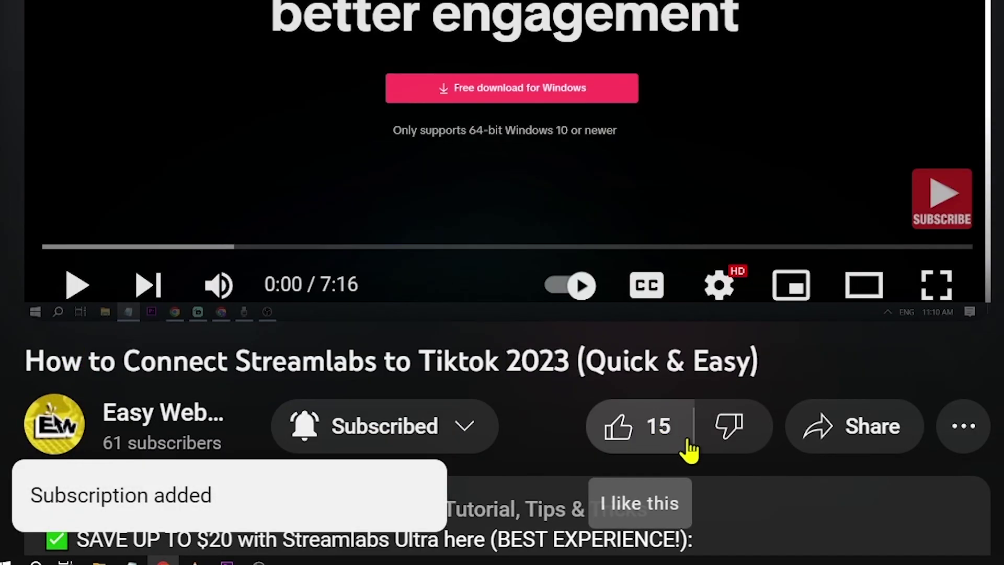
left_click(664, 443)
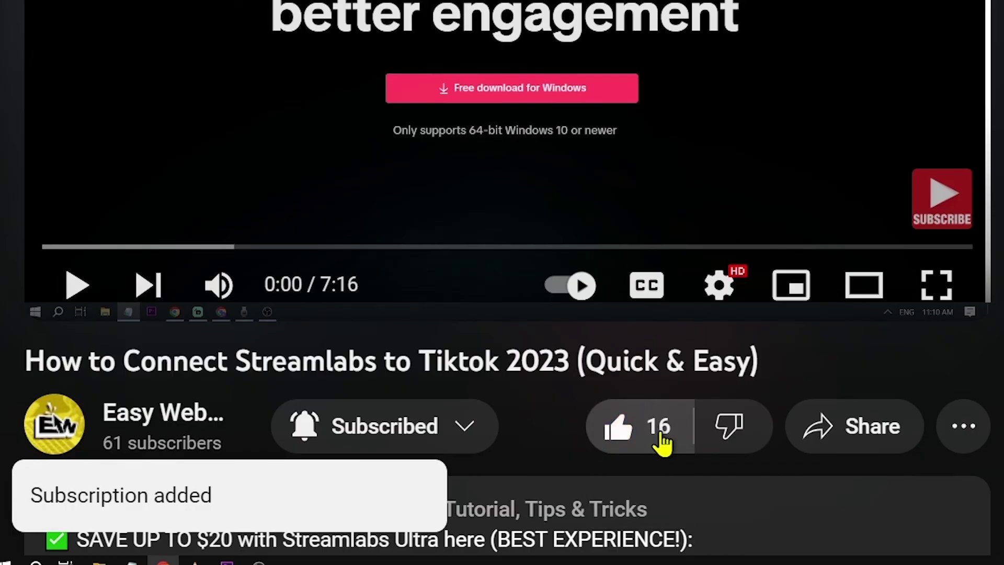